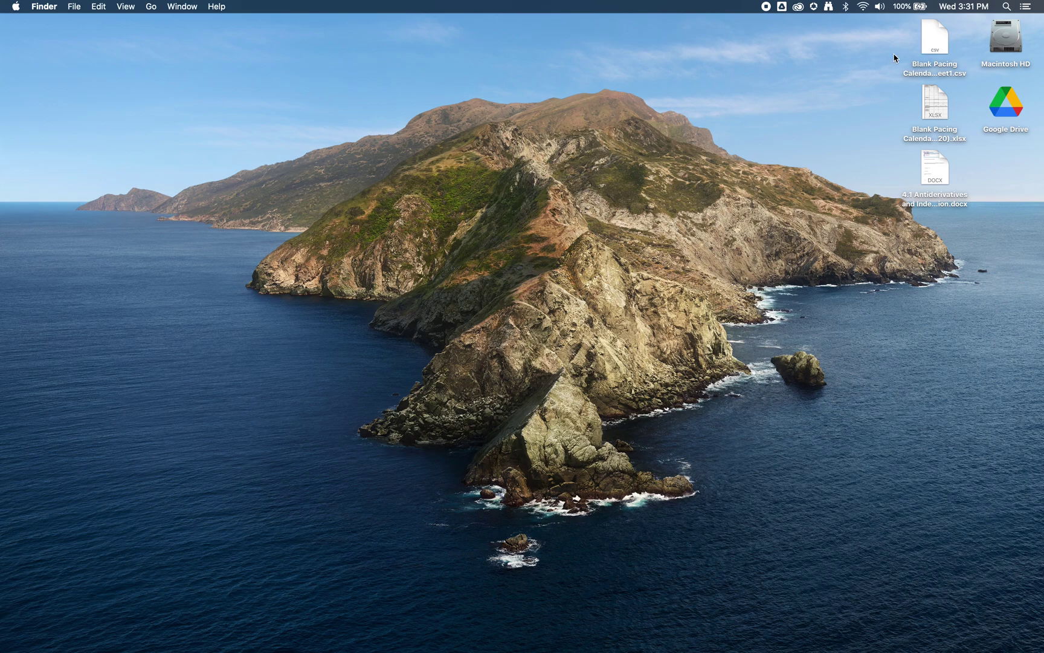
Step: Open the CSV file in its default app, Numbers, then quit Numbers
double_click(937, 36)
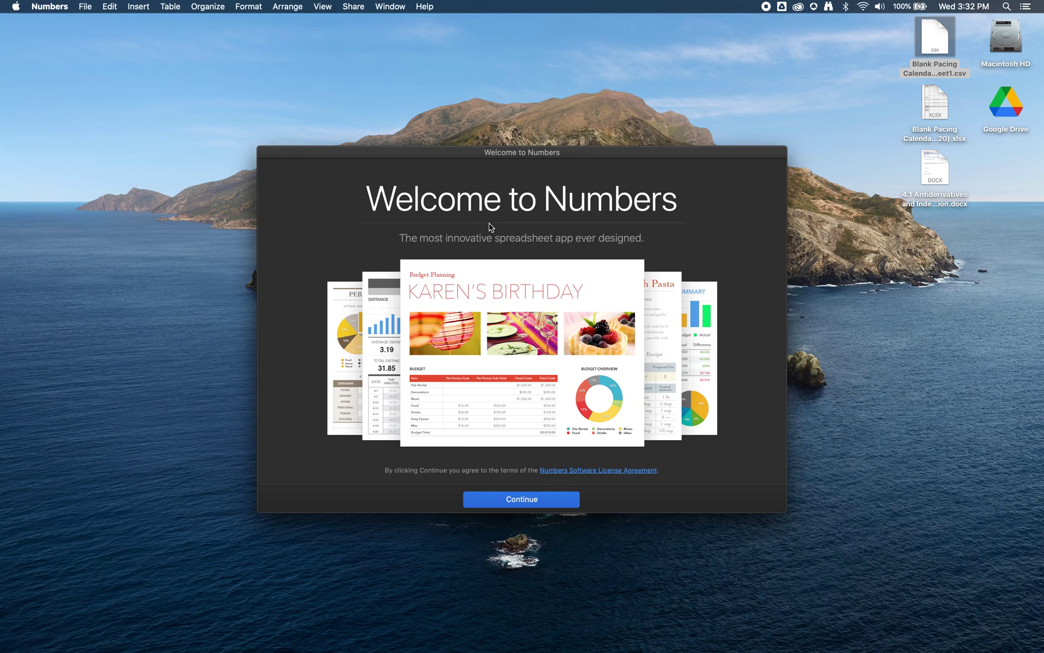
key(super+q)
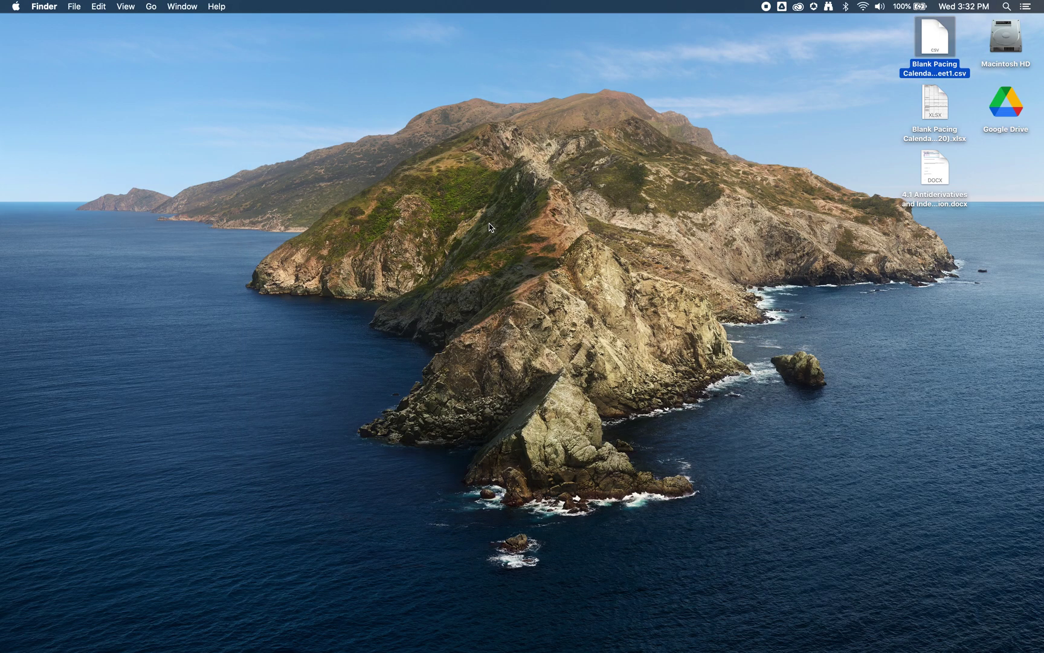
click(785, 140)
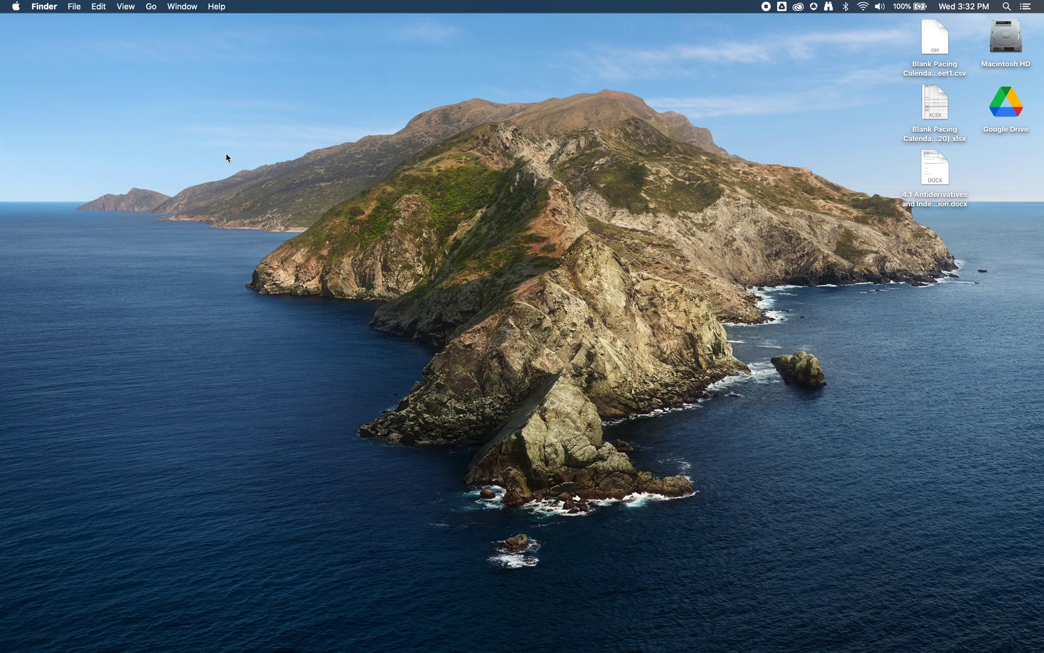
Step: Check the Trackpad's secondary click setting (two fingers), leaving it unchanged, then close Trackpad settings
click(19, 10)
click(47, 41)
click(669, 251)
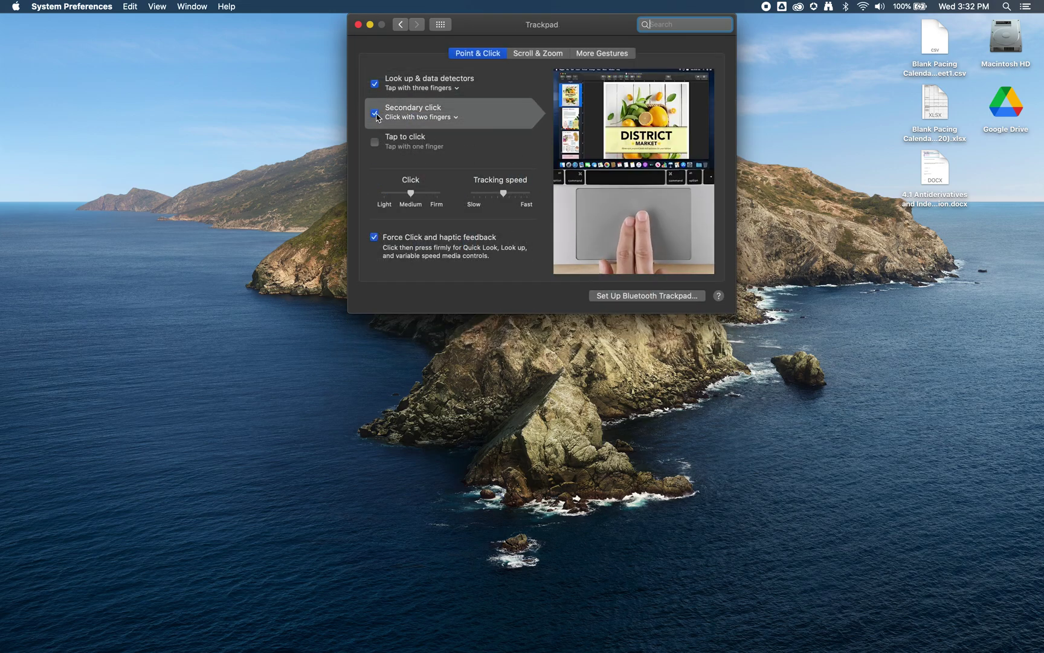
click(456, 117)
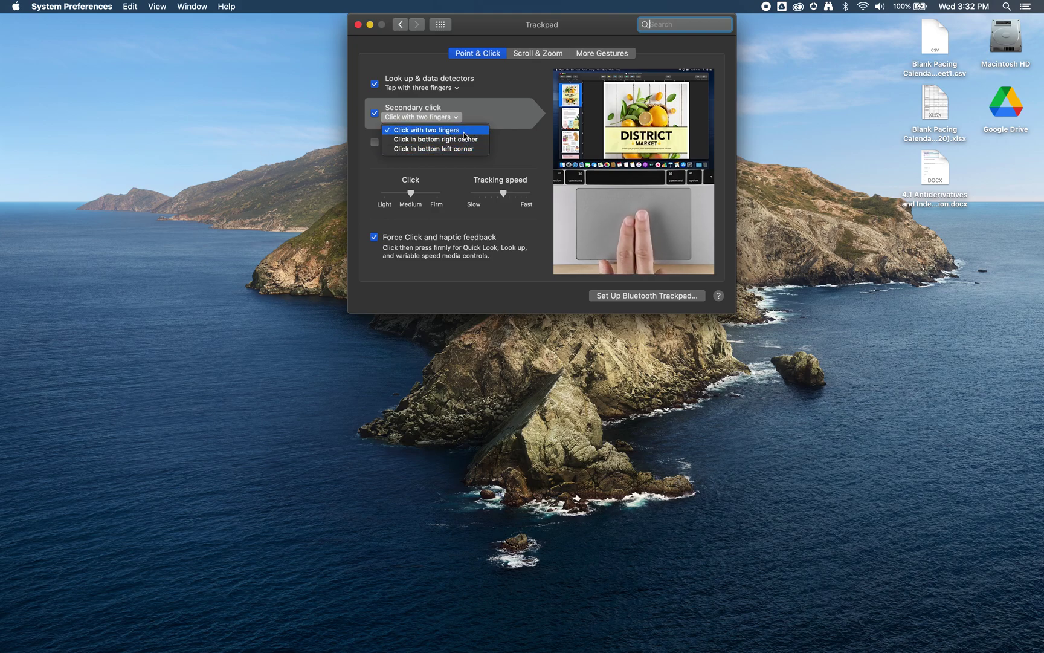
click(241, 122)
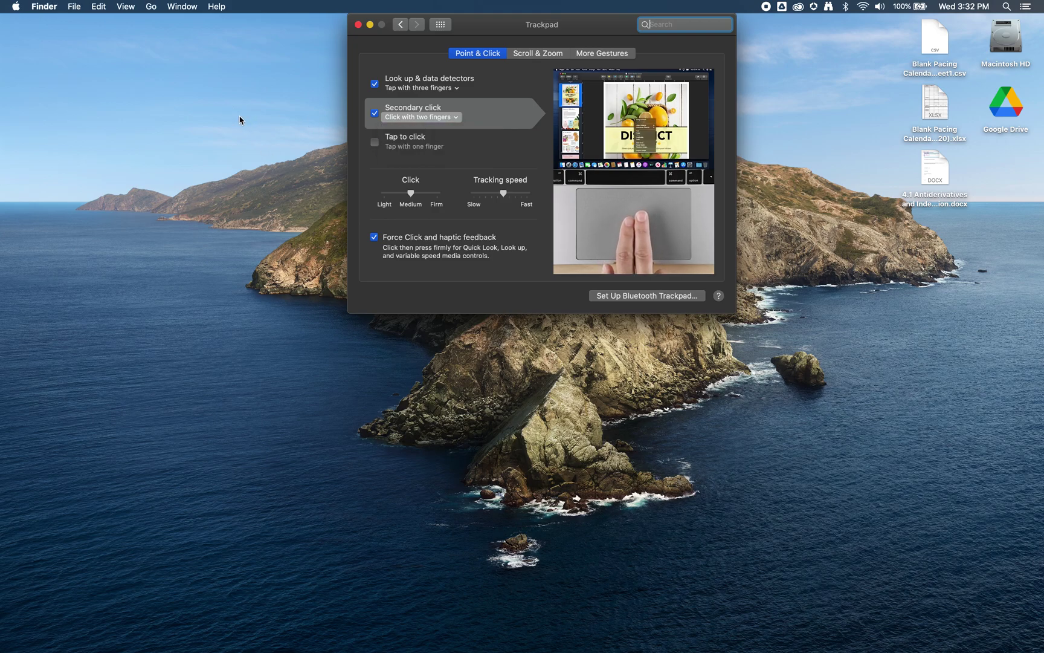
click(358, 24)
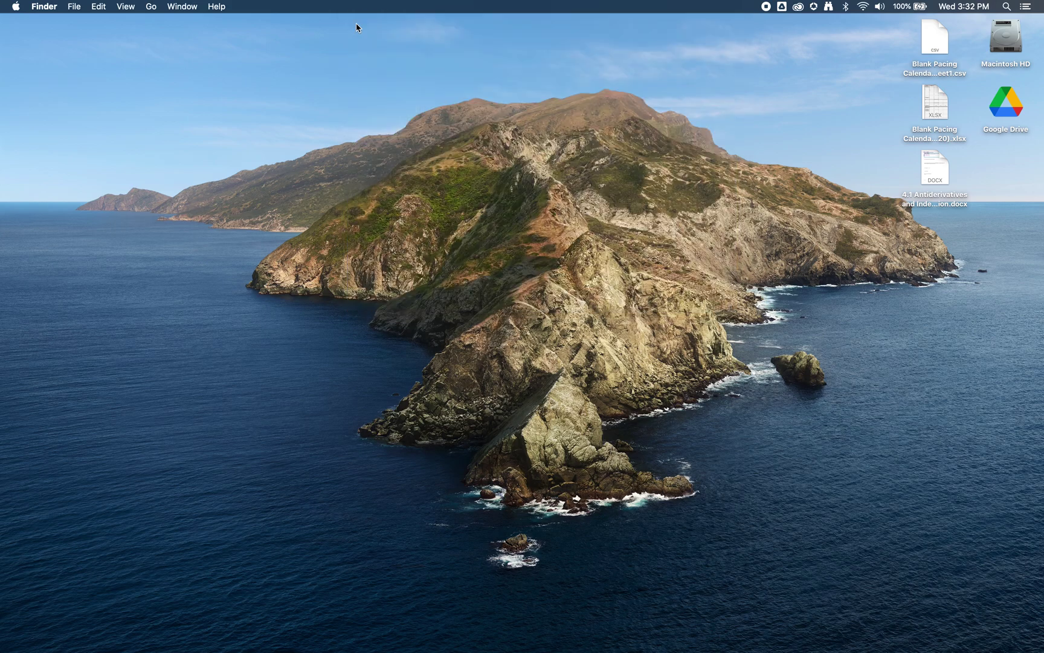
Step: Look at the CSV's Open With apps without choosing one, then select the Blank Pacing Calendar CSV
right_click(926, 35)
mouse_move(791, 51)
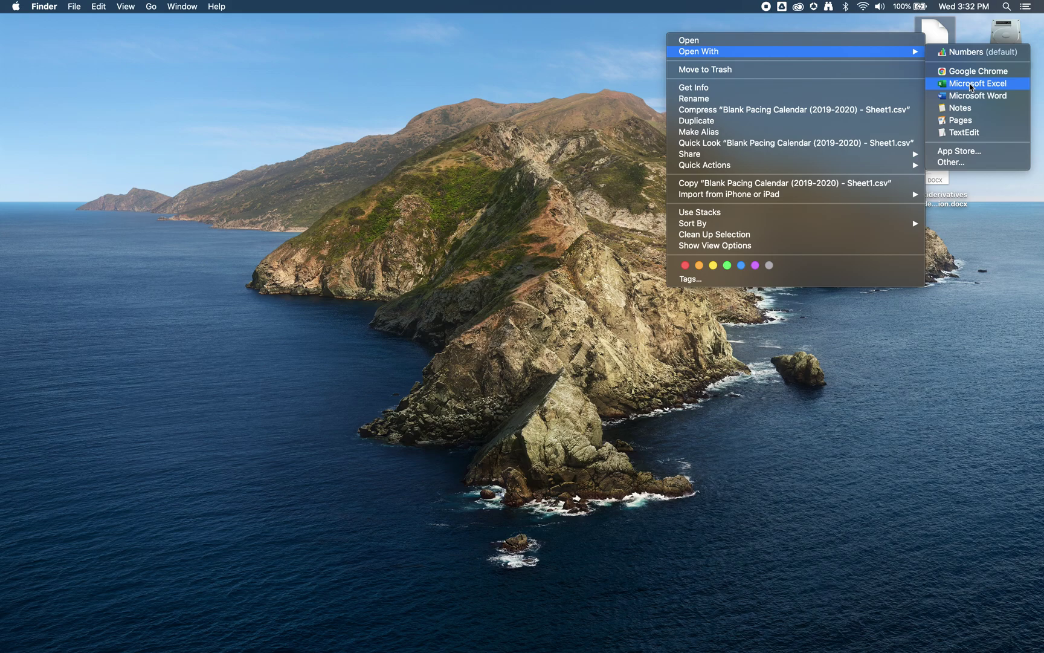
click(584, 92)
click(584, 92)
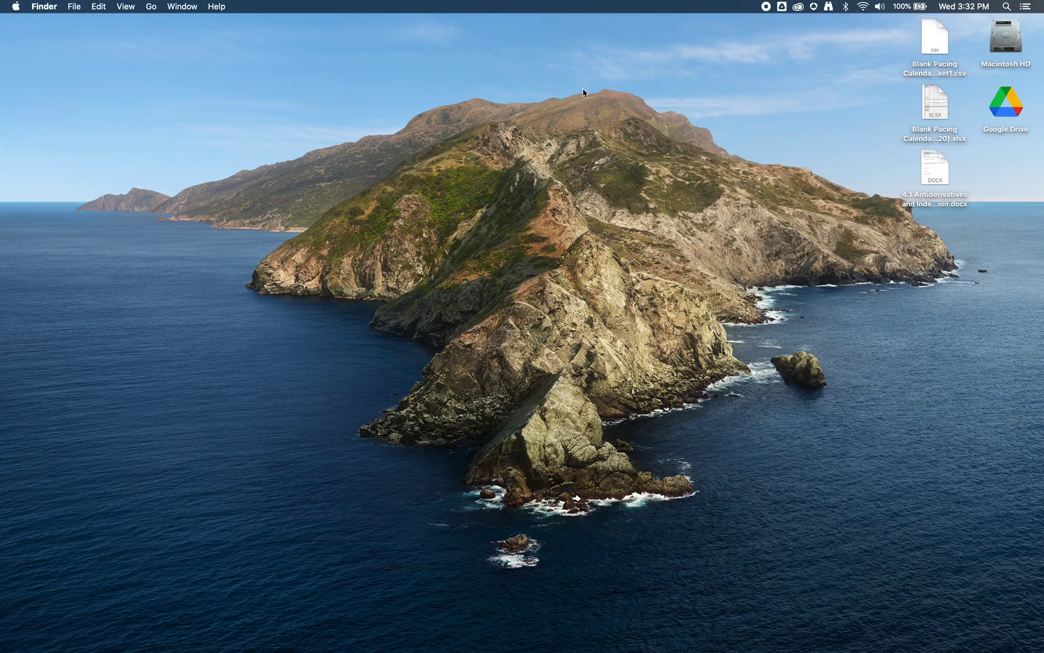
click(927, 39)
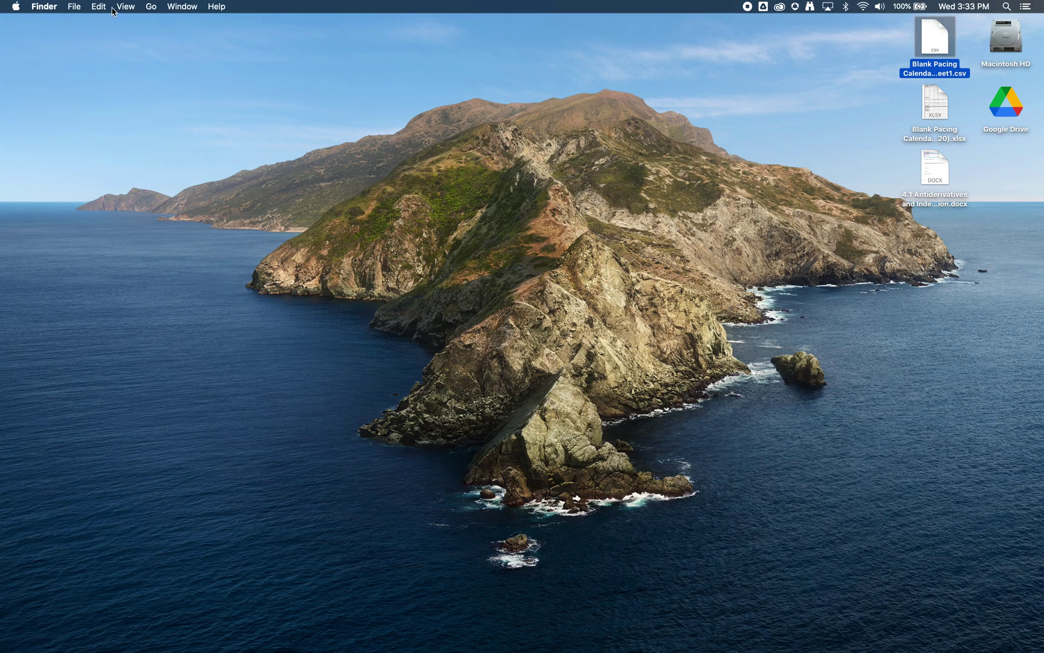
Step: Open Get Info for the Blank Pacing Calendar CSV, which shows Numbers as its default app
click(70, 9)
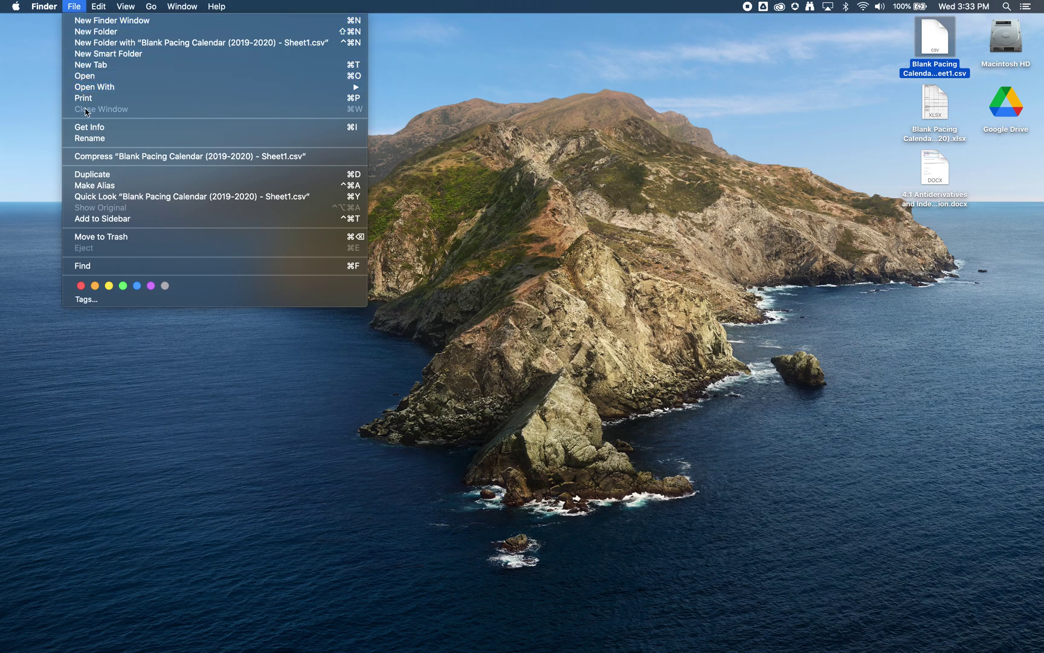
click(481, 125)
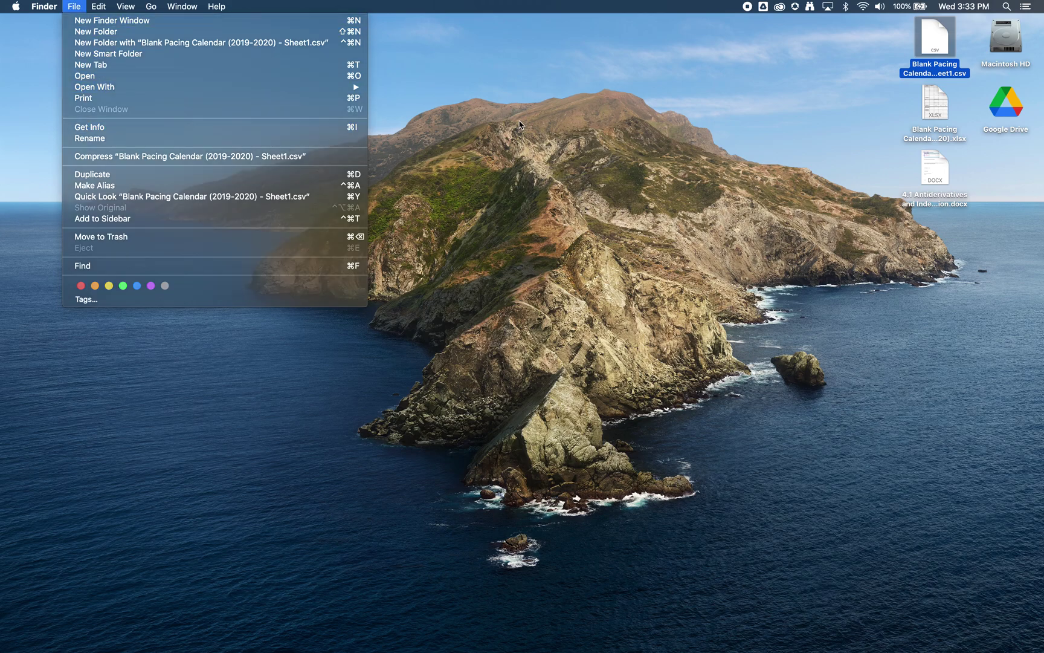
right_click(926, 53)
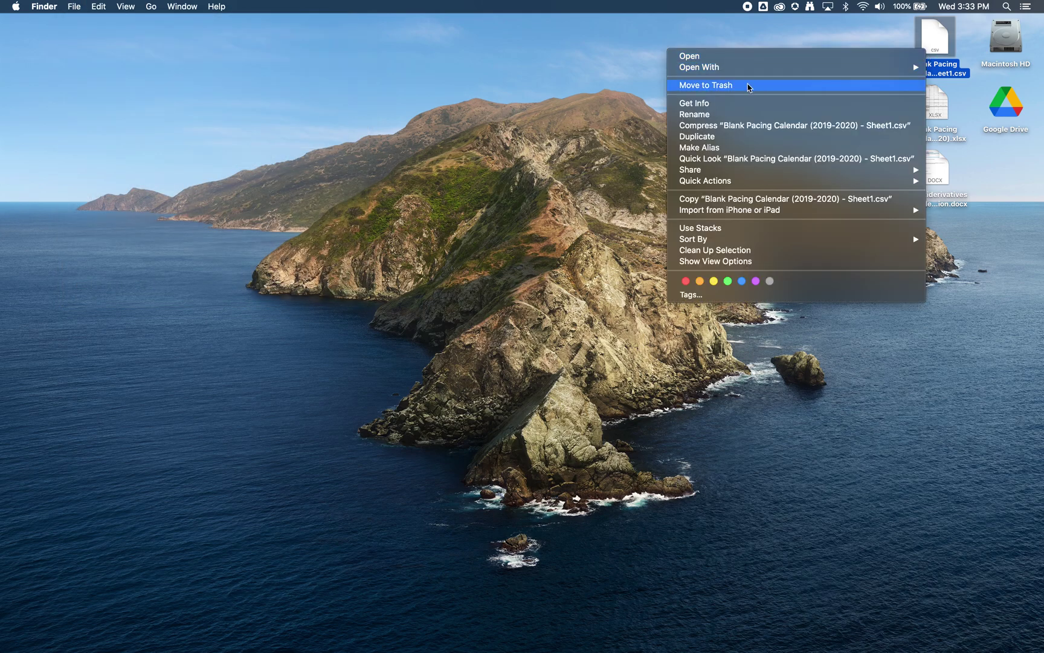
click(725, 106)
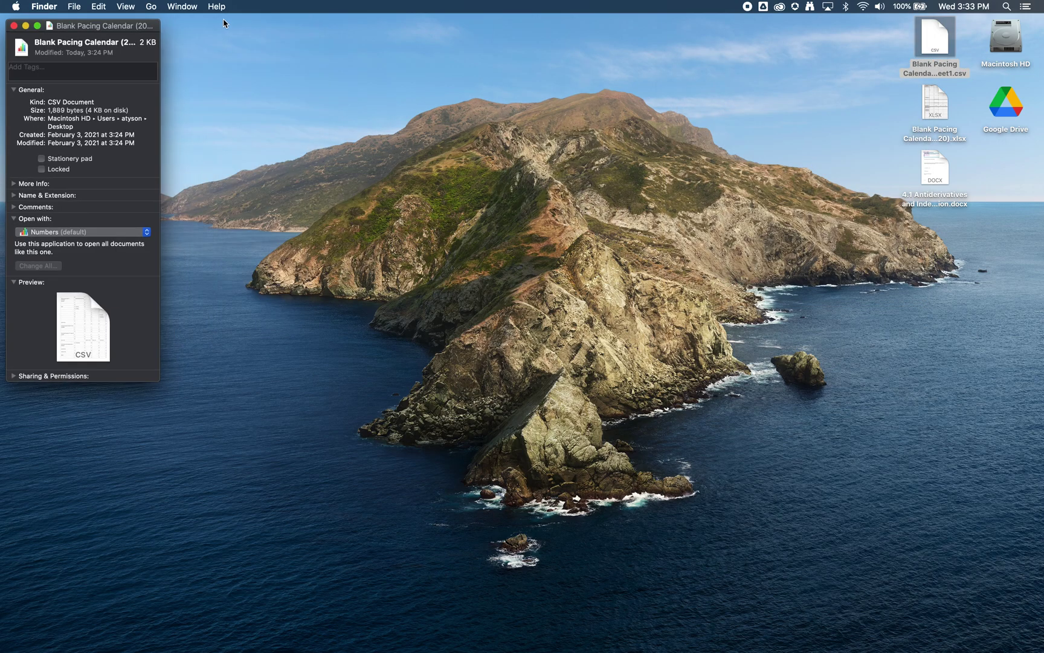
click(75, 7)
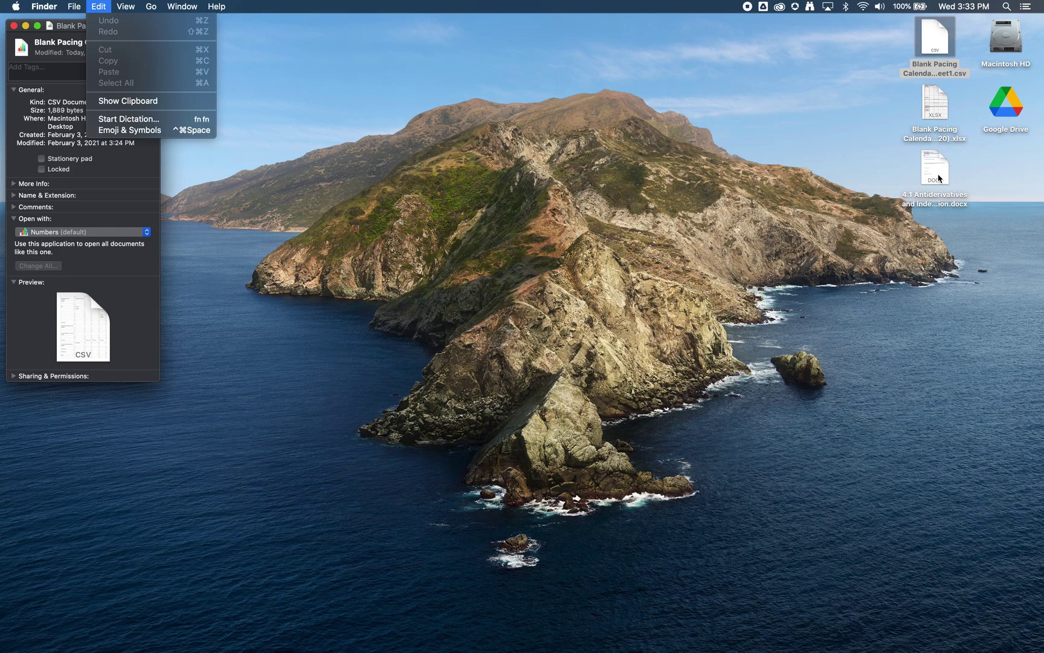
click(939, 38)
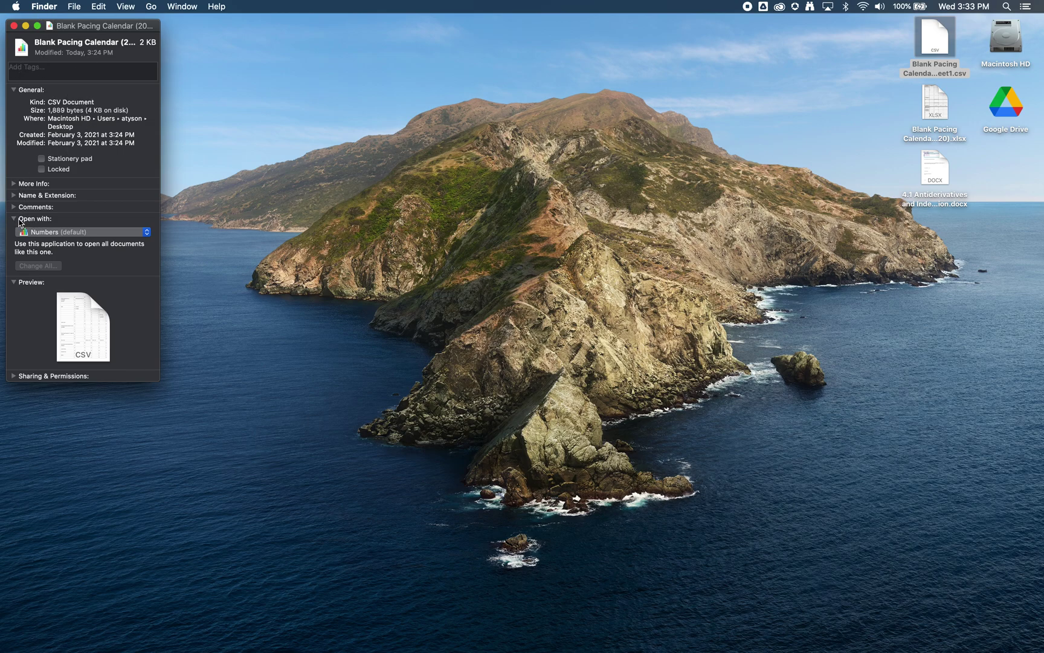
Step: Set Open with to Microsoft Excel and confirm Change All for every .csv file
click(16, 221)
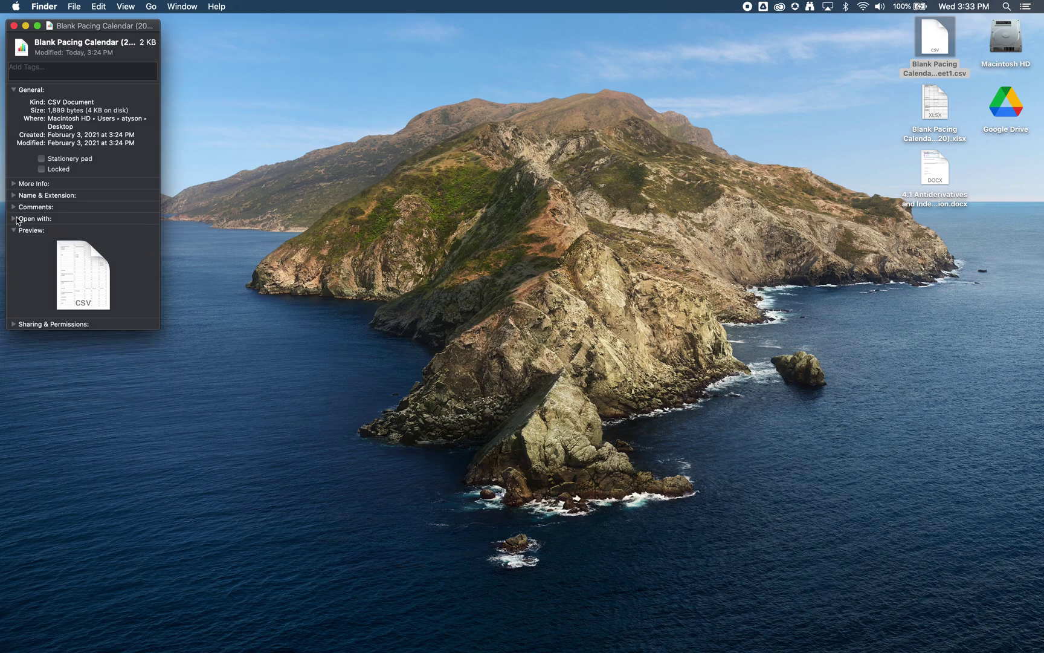
click(14, 219)
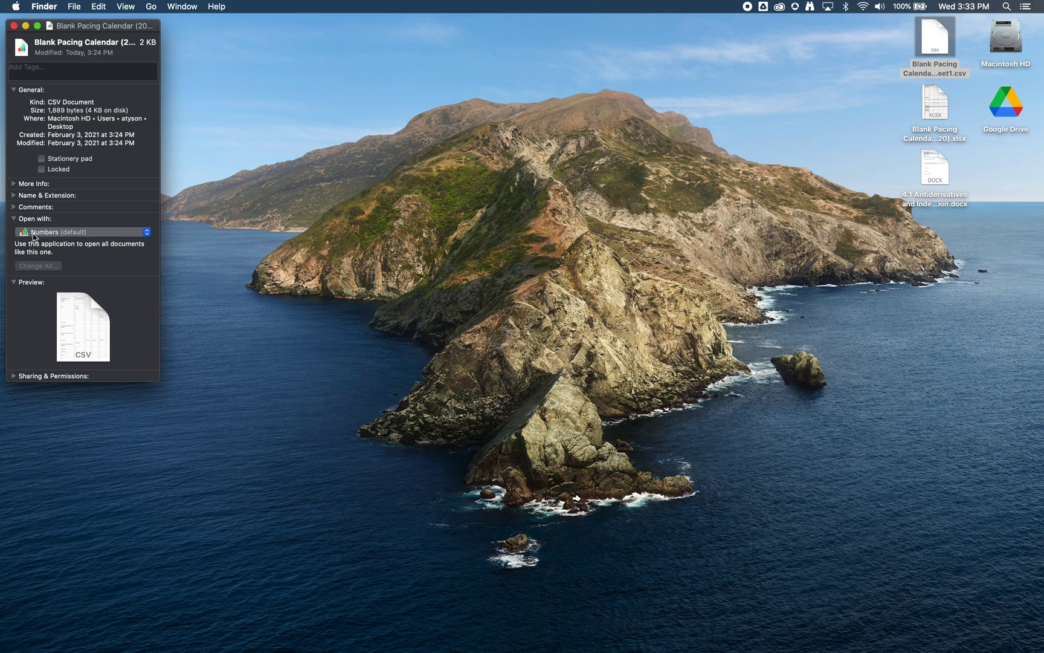
click(33, 233)
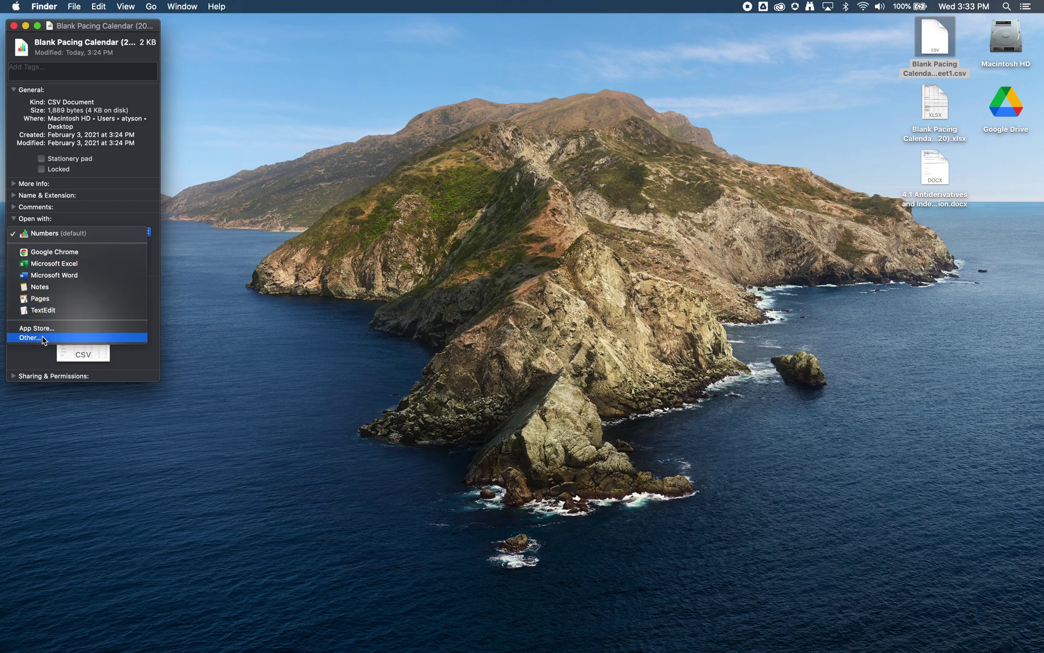
click(67, 265)
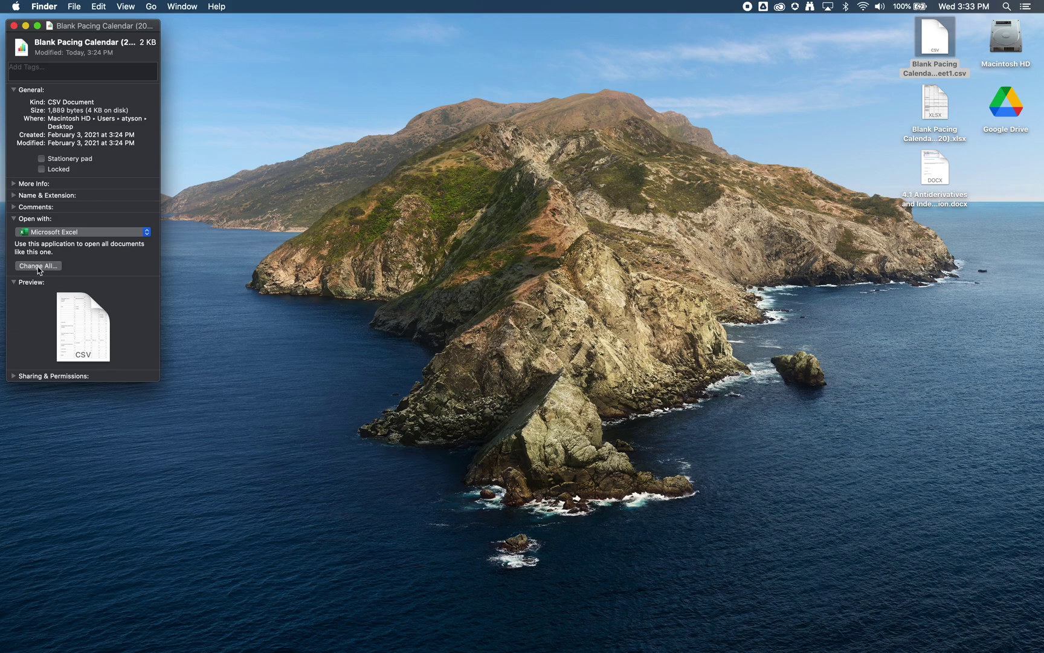
click(38, 267)
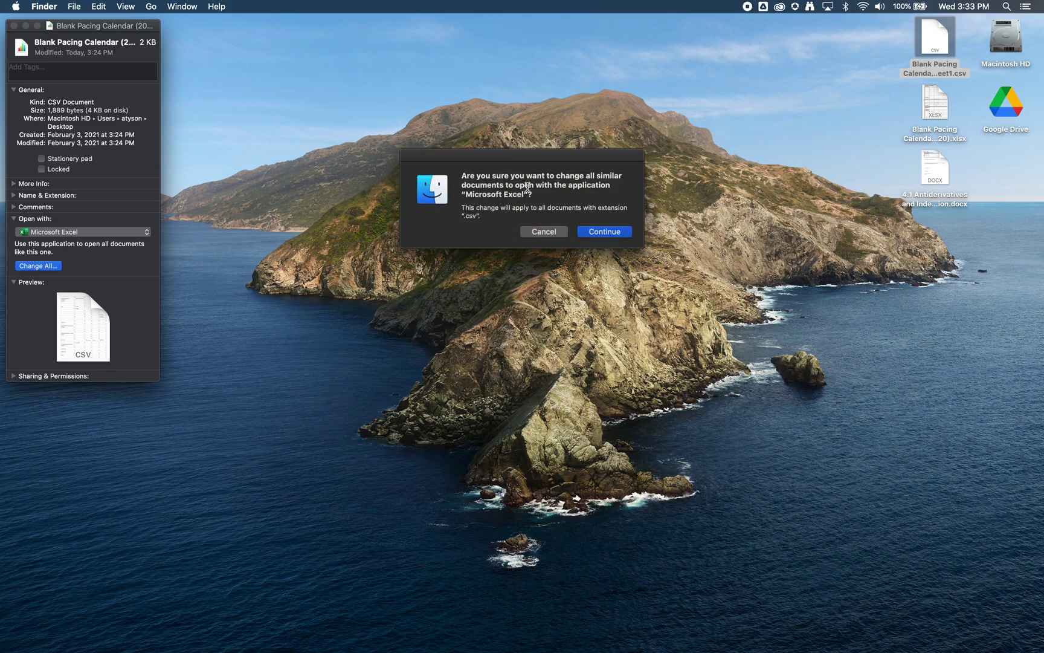
click(607, 232)
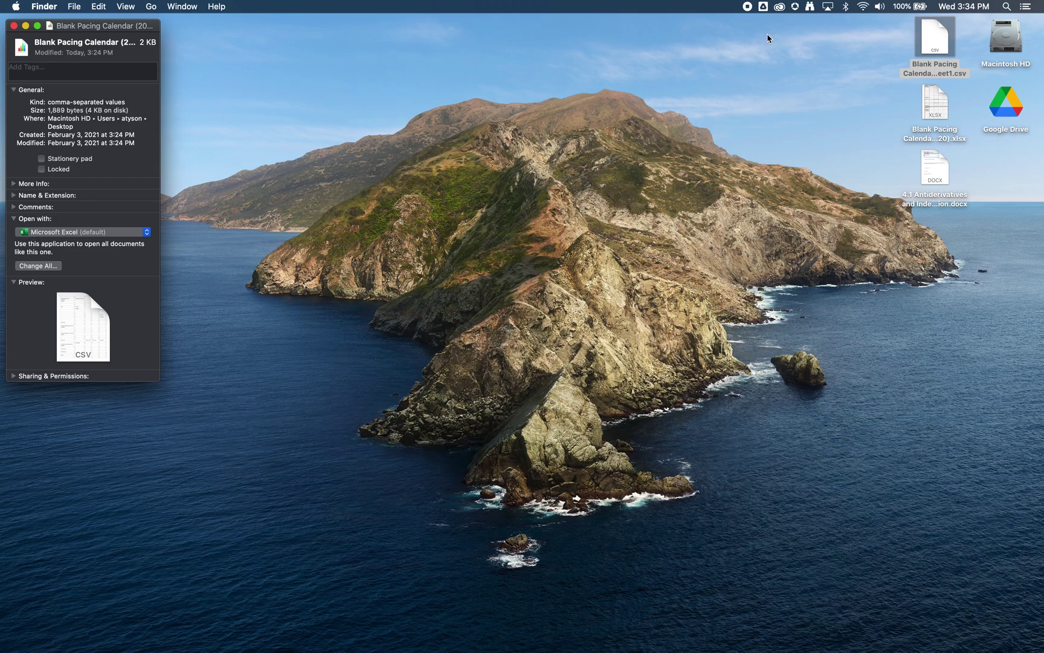
drag(925, 45, 876, 98)
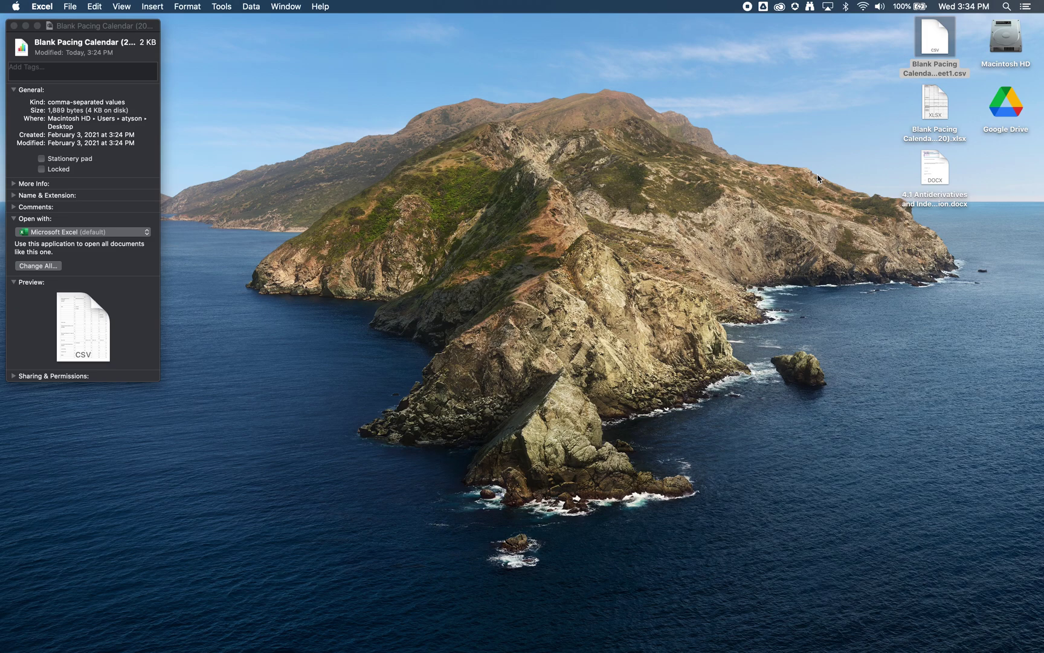
scroll(410, 291, down, 5)
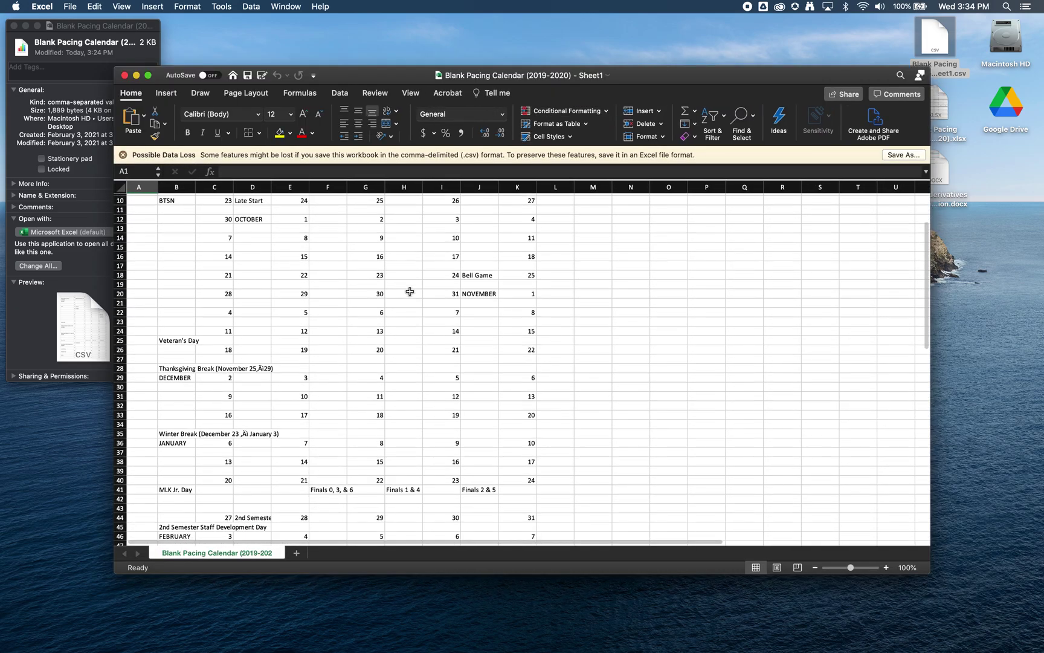
scroll(410, 292, down, 5)
scroll(410, 291, down, 5)
scroll(410, 291, up, 5)
scroll(410, 291, up, 5)
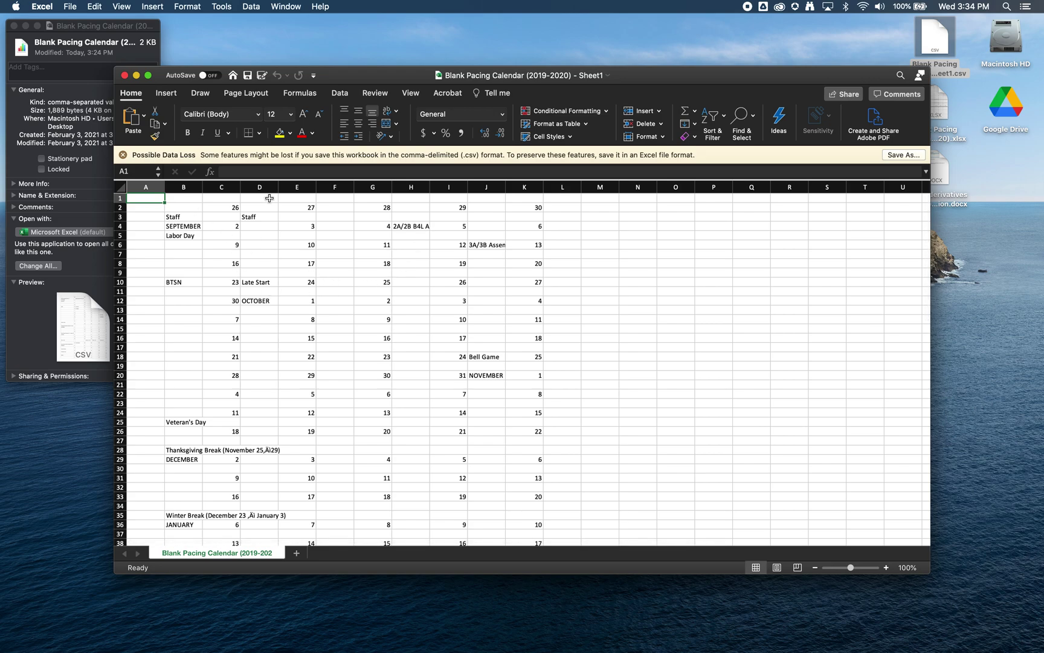
double_click(950, 104)
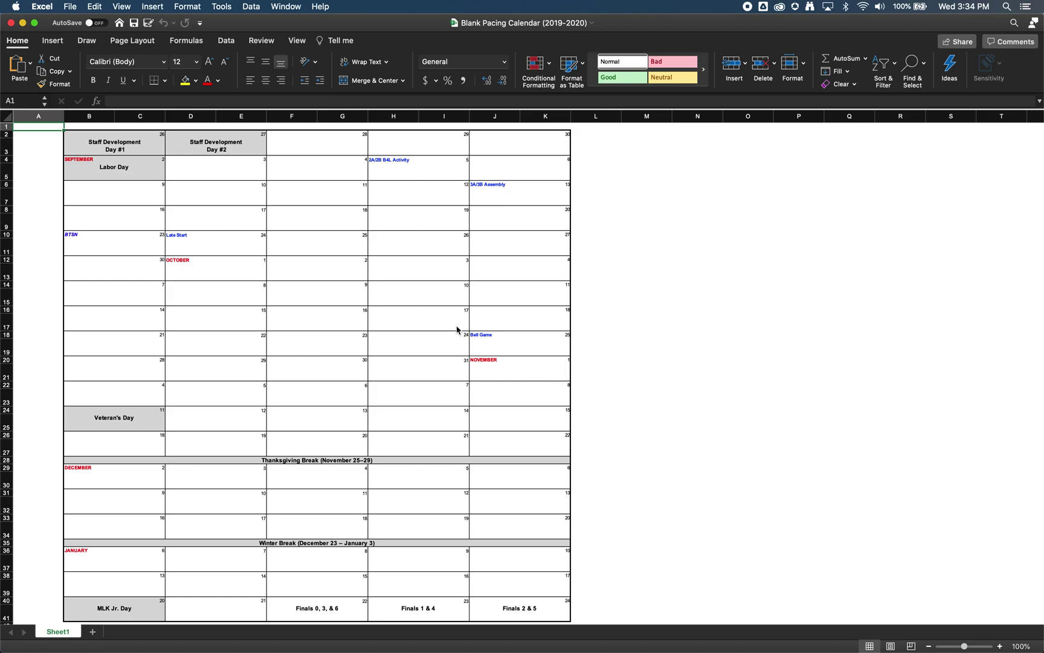
click(11, 22)
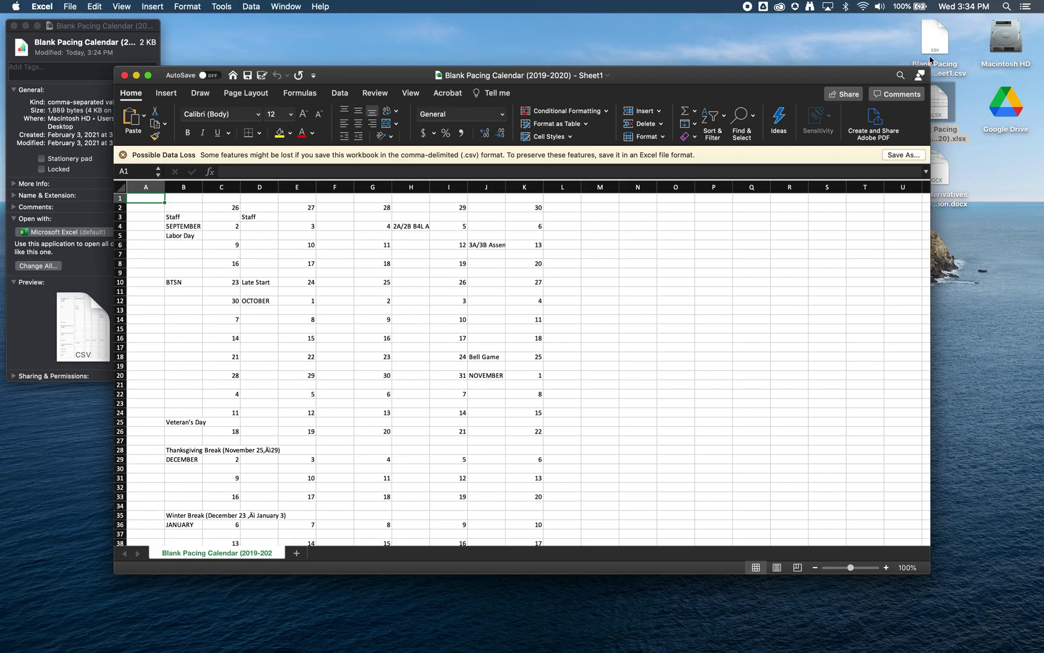
click(125, 75)
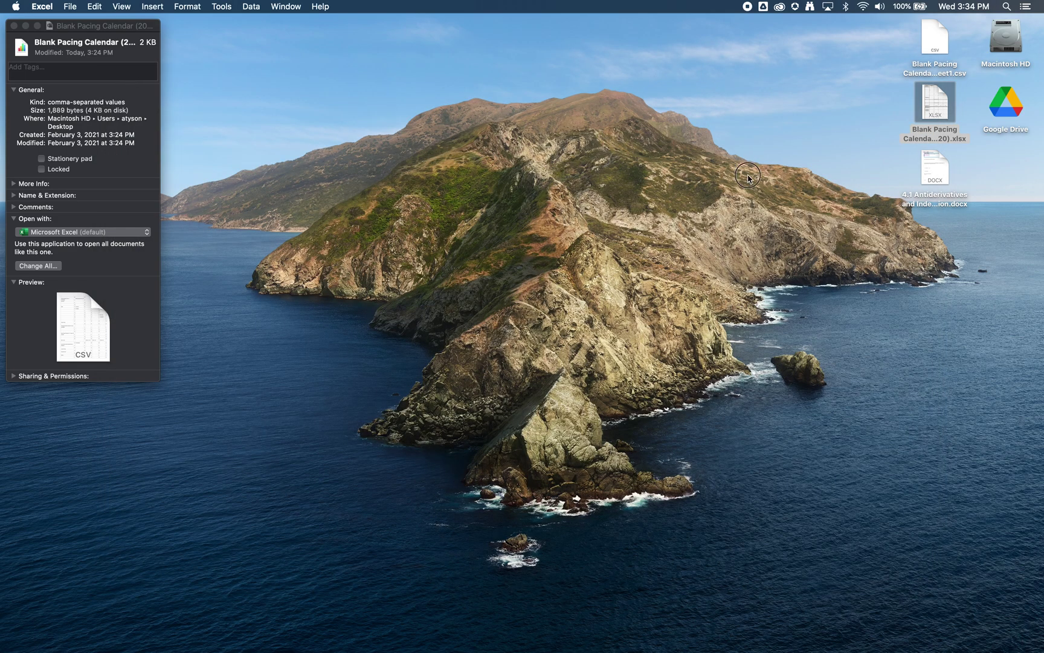
Step: Open Get Info for Blank Pacing Calendar (2019-2020).xlsx and confirm Microsoft Excel opens it
right_click(947, 110)
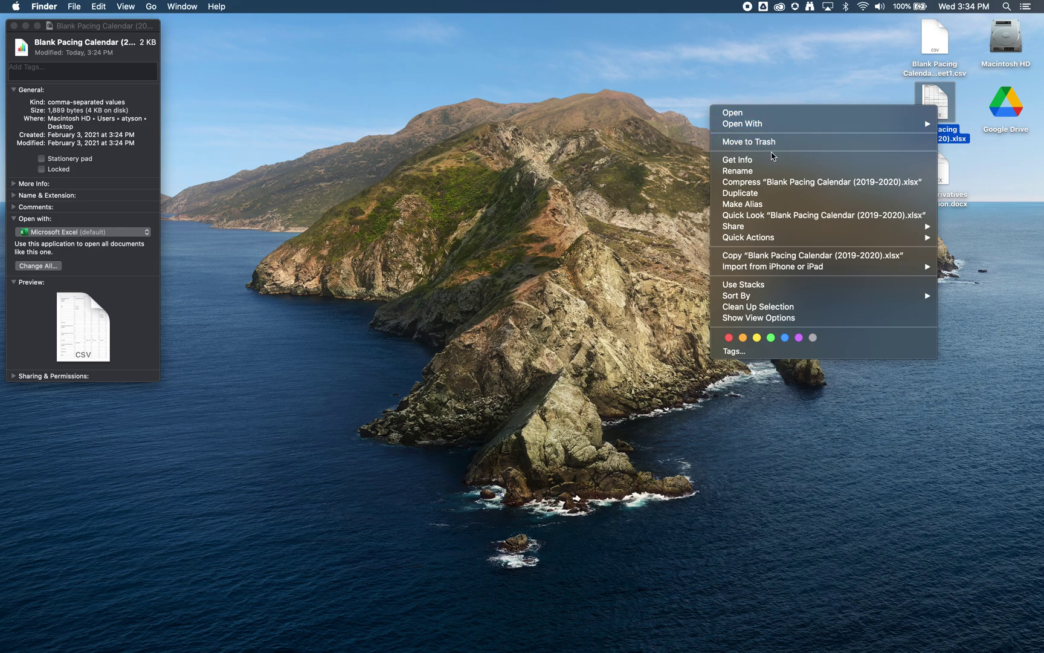
click(771, 159)
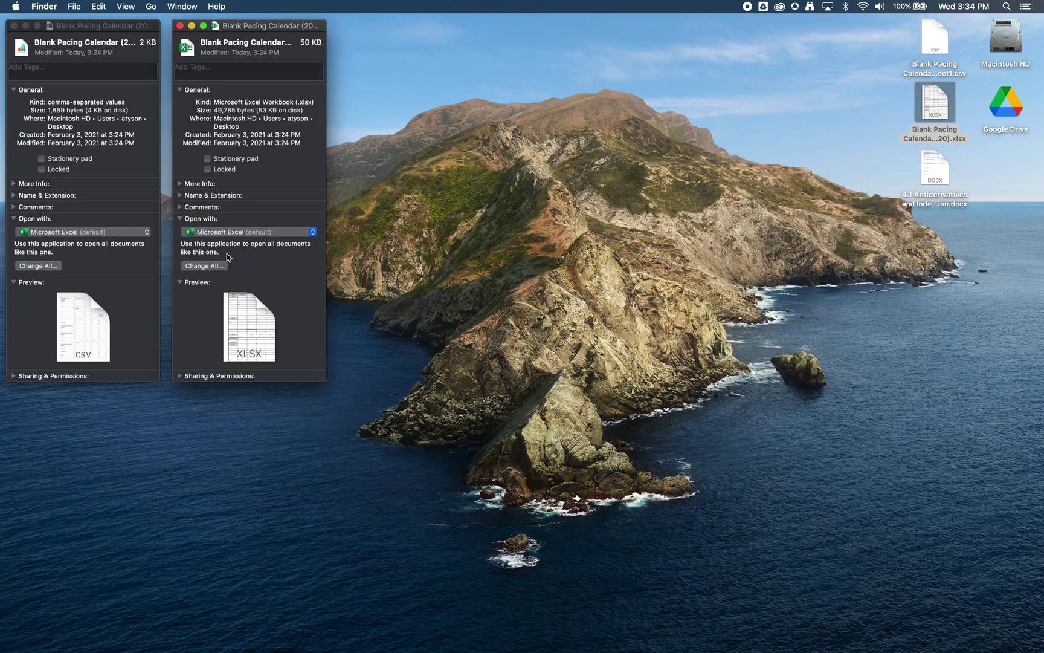
click(228, 233)
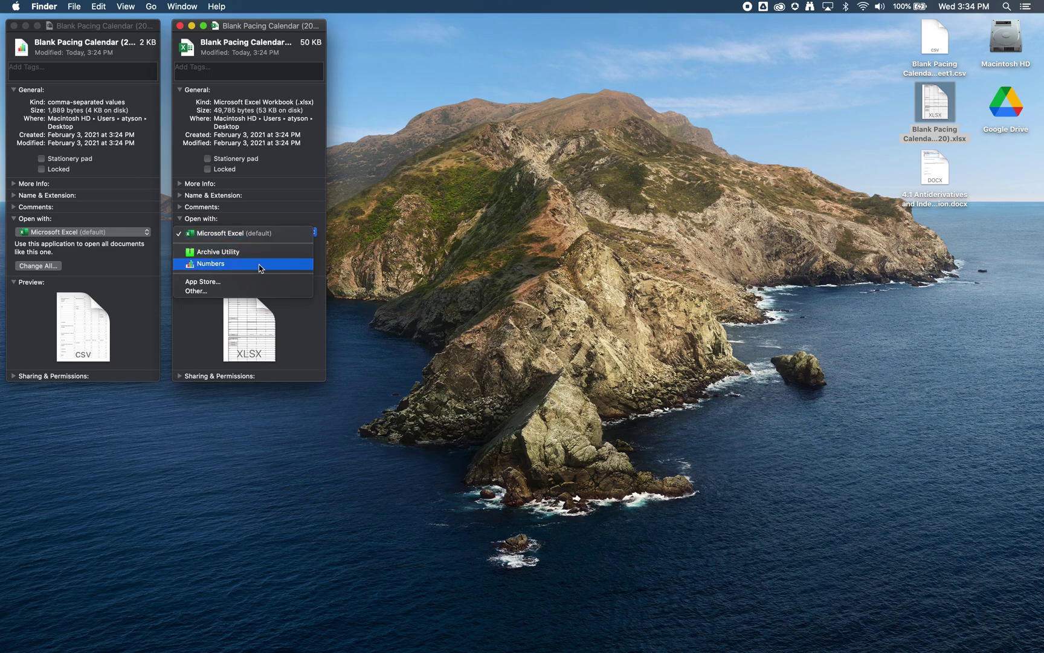
click(533, 239)
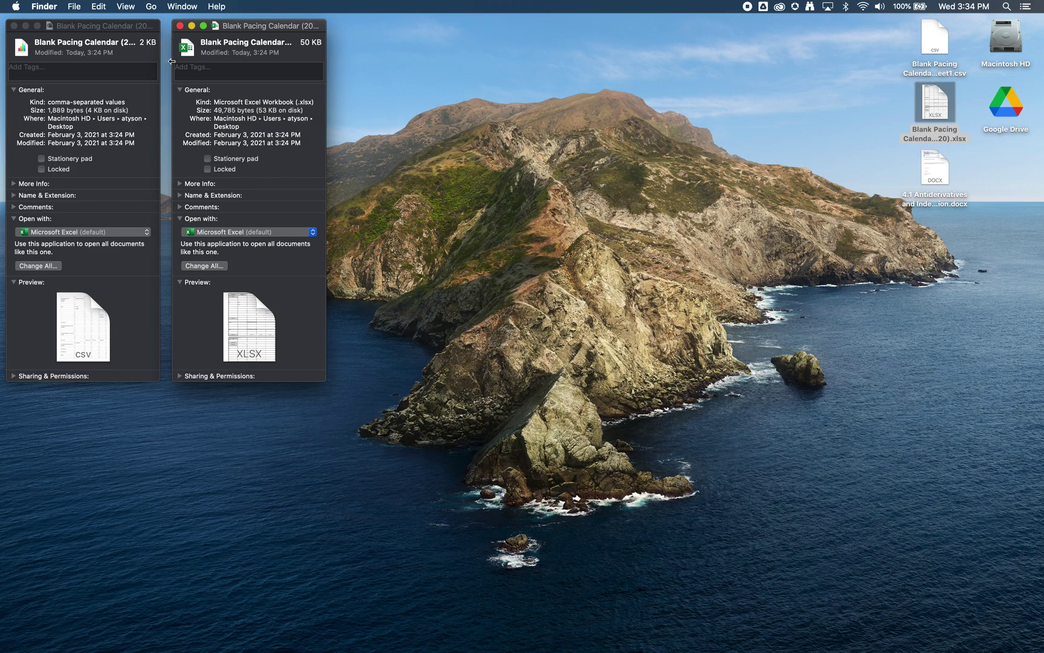
click(214, 232)
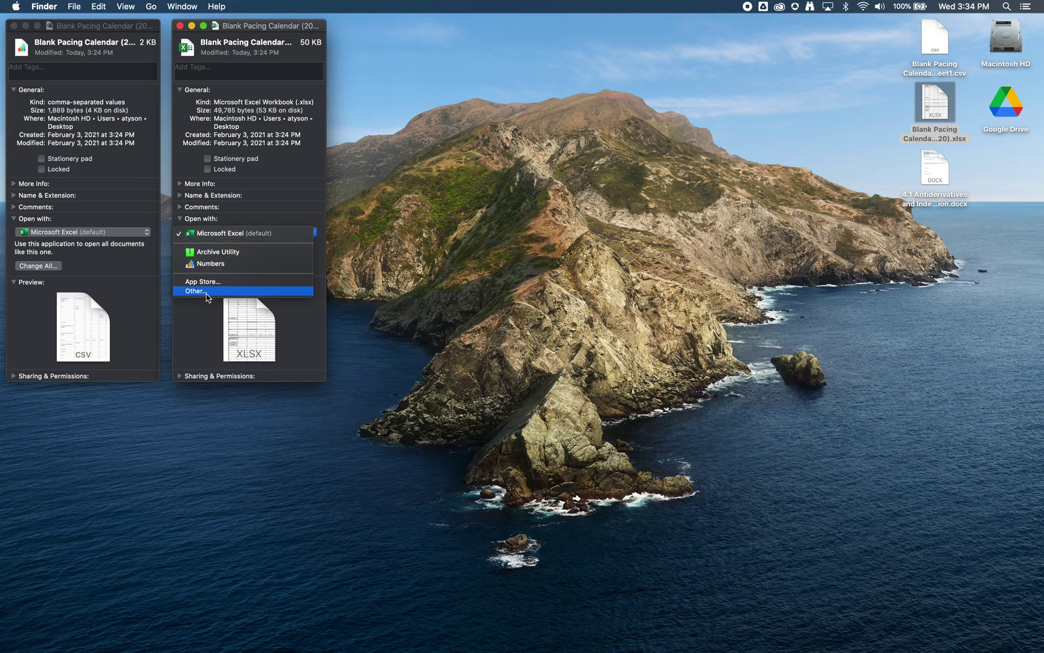
click(319, 189)
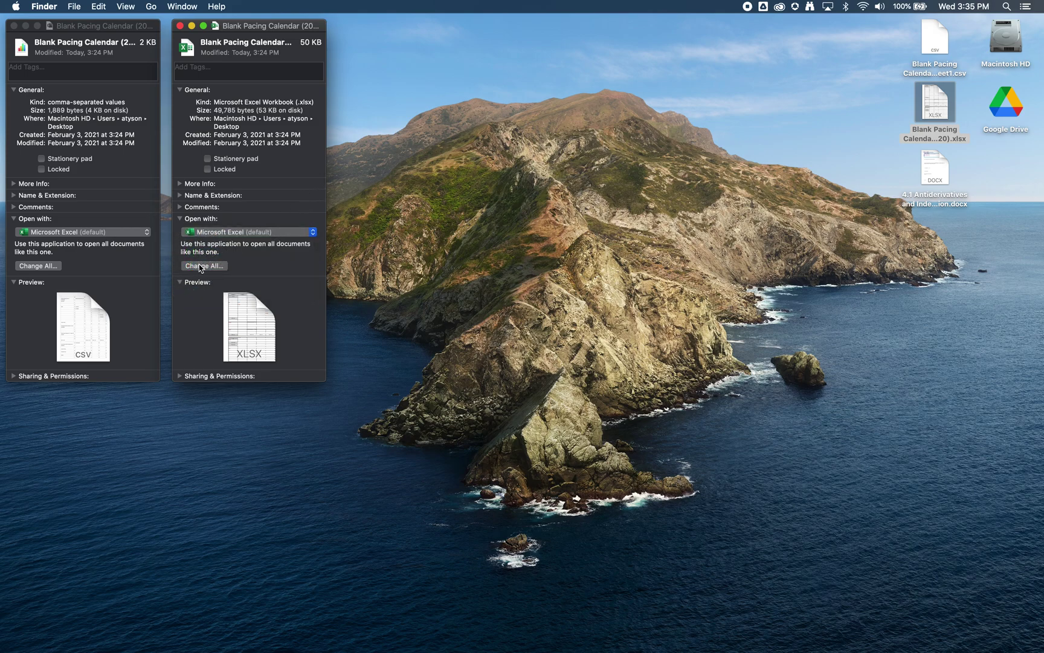